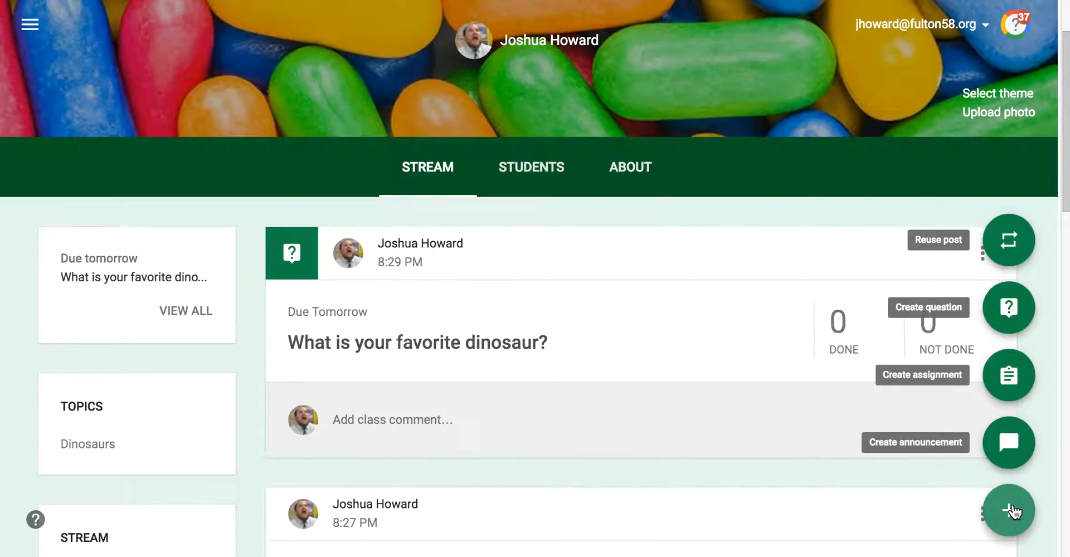
# Step: Start a new assignment and bring up its Post in class list
pyautogui.click(1009, 376)
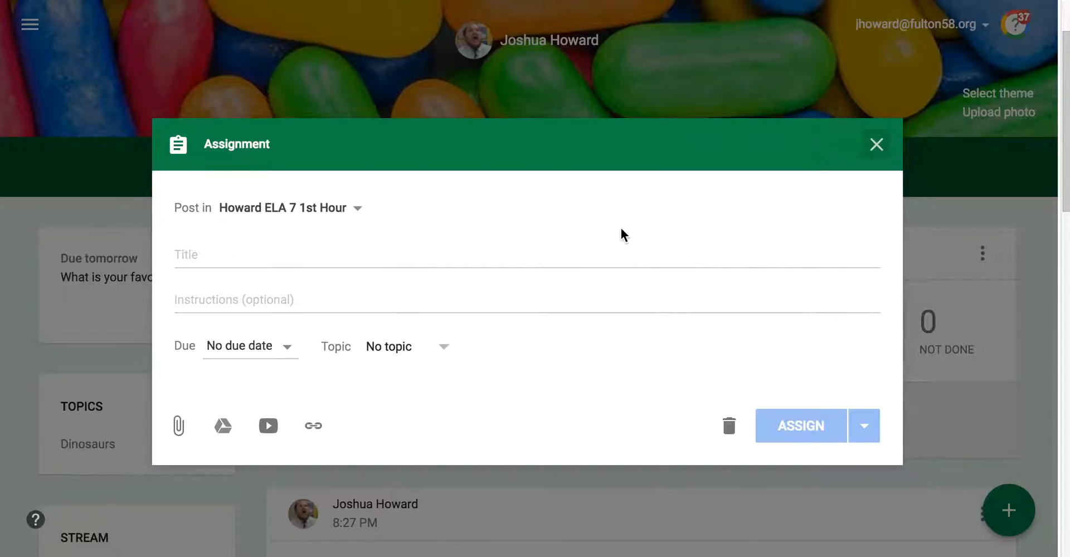
pyautogui.click(356, 207)
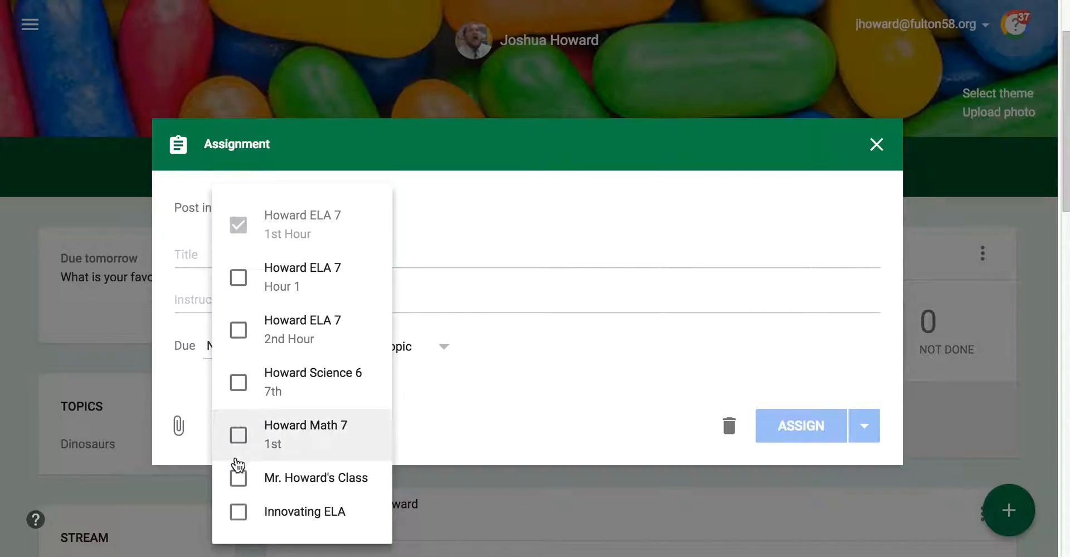
pyautogui.click(476, 211)
pyautogui.click(353, 216)
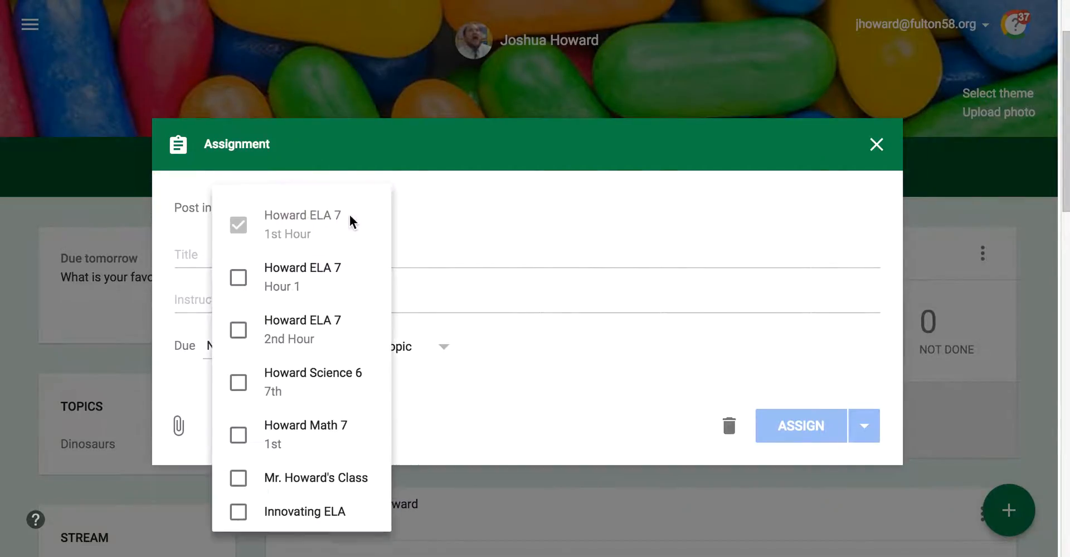
# Step: Toggle the other classes on and off, leaving only ELA 7 1st Hour as the target
pyautogui.click(245, 290)
pyautogui.click(239, 352)
pyautogui.click(238, 385)
pyautogui.click(239, 435)
pyautogui.click(240, 478)
pyautogui.click(241, 512)
pyautogui.click(249, 477)
pyautogui.click(240, 511)
pyautogui.click(239, 435)
pyautogui.click(238, 383)
pyautogui.click(246, 350)
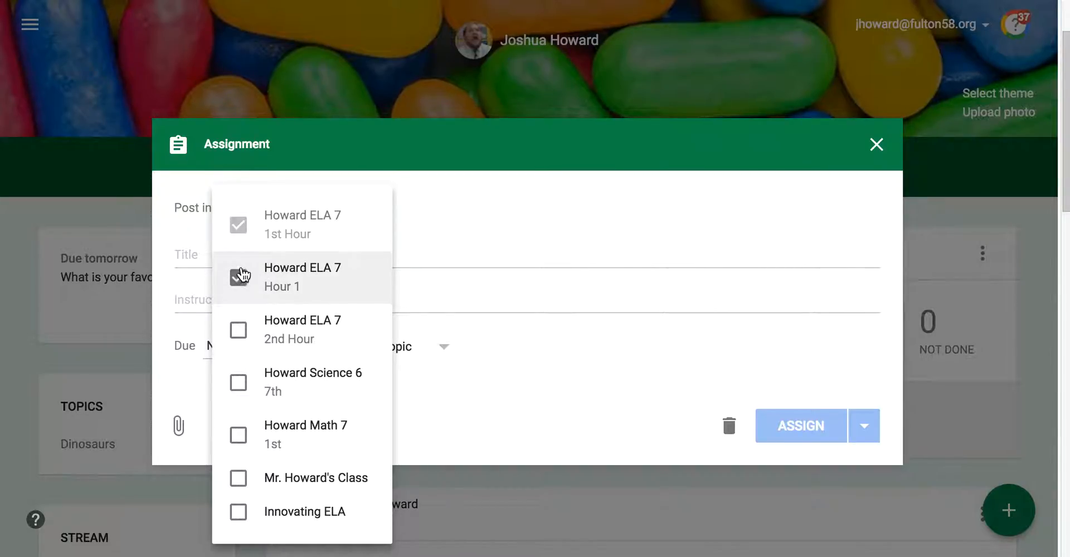
pyautogui.click(241, 280)
# Step: Title the assignment 'Dinosaur Response'
pyautogui.click(532, 215)
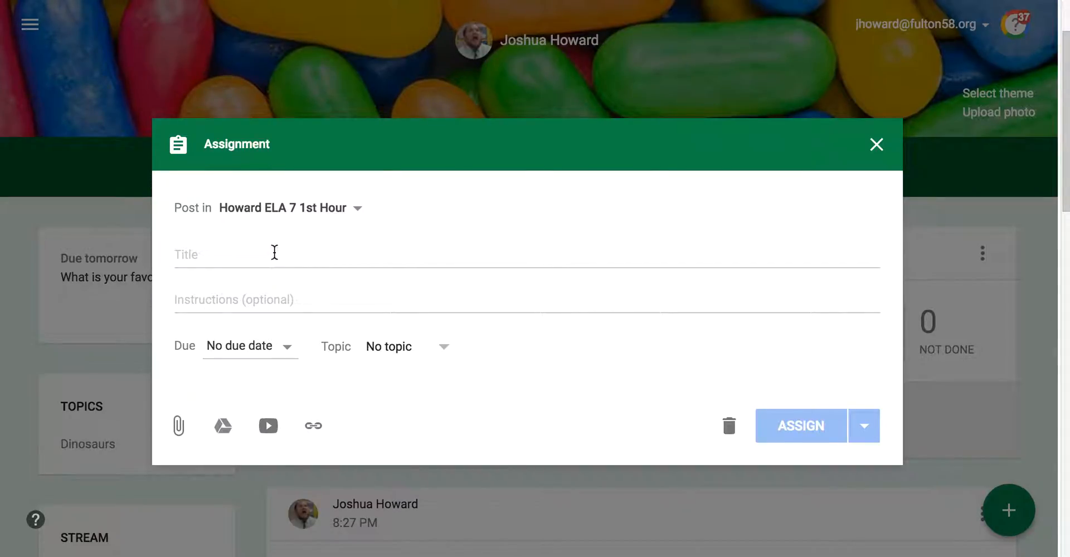
pyautogui.click(279, 254)
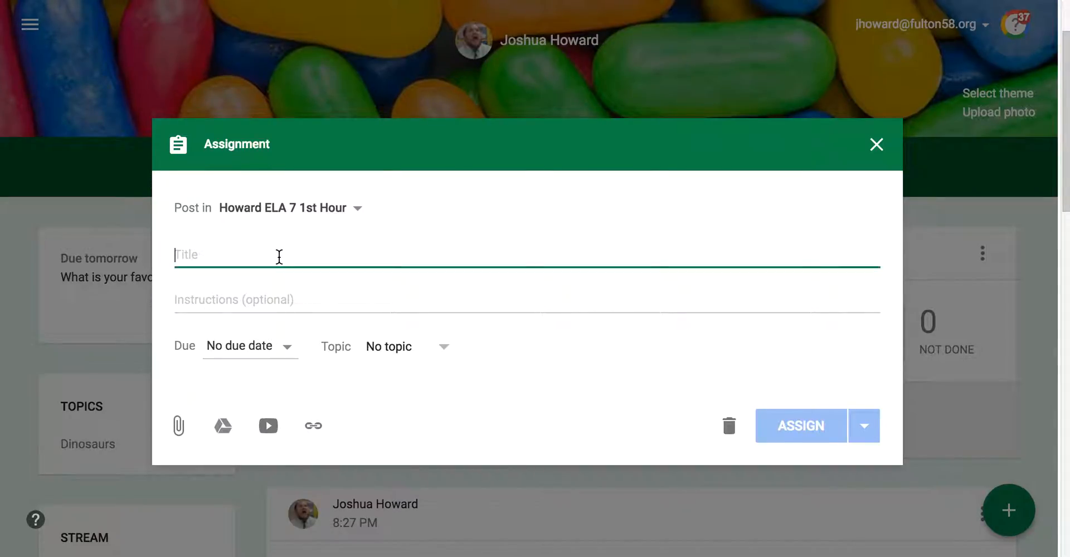
pyautogui.write('Dinor')
pyautogui.press('BackSpace')
pyautogui.write('saur ')
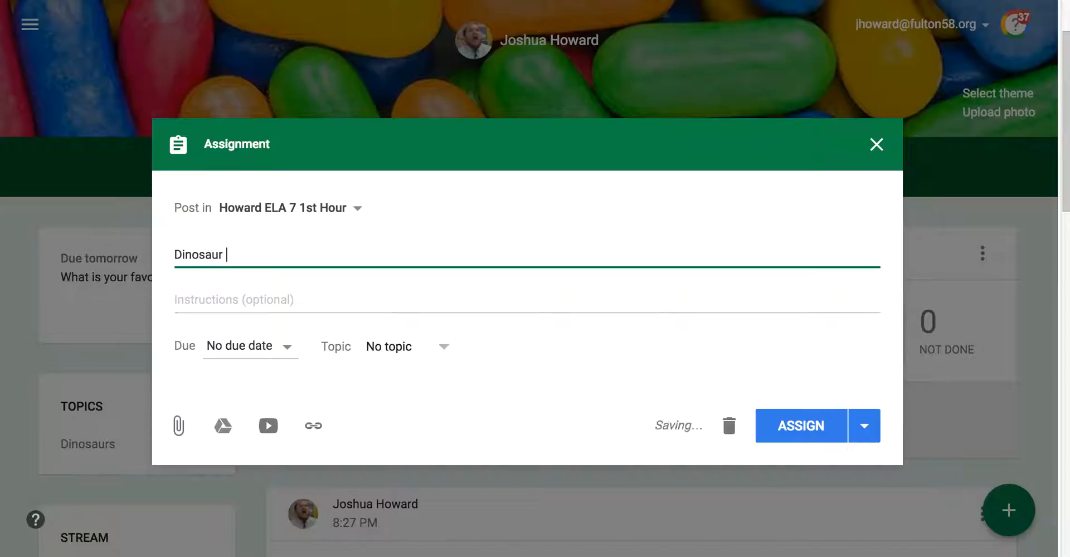
pyautogui.write('Response')
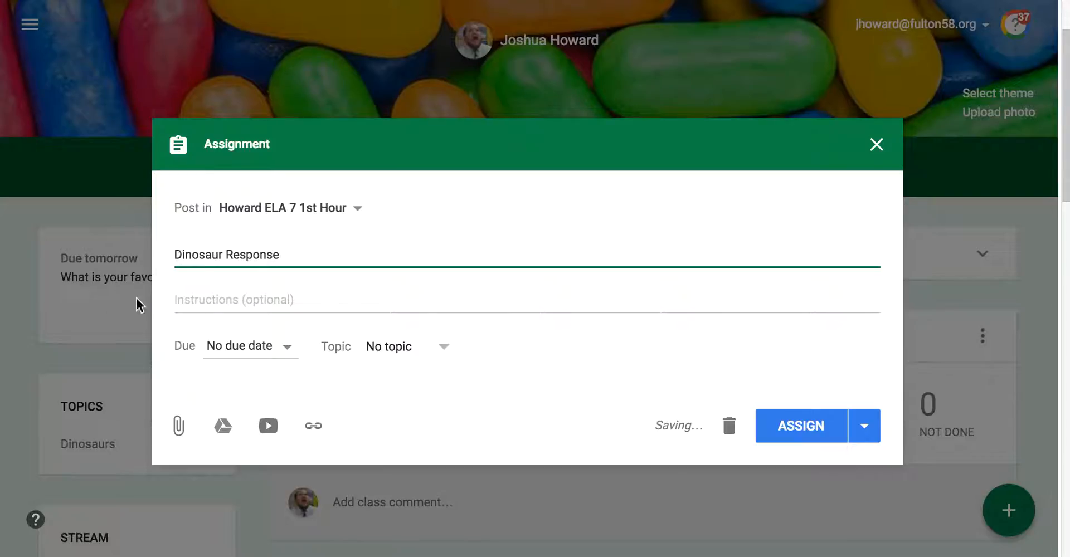
# Step: Add the instructions 'Complete the question based on the image (two sentence response)'
pyautogui.click(240, 301)
pyautogui.write('Complet')
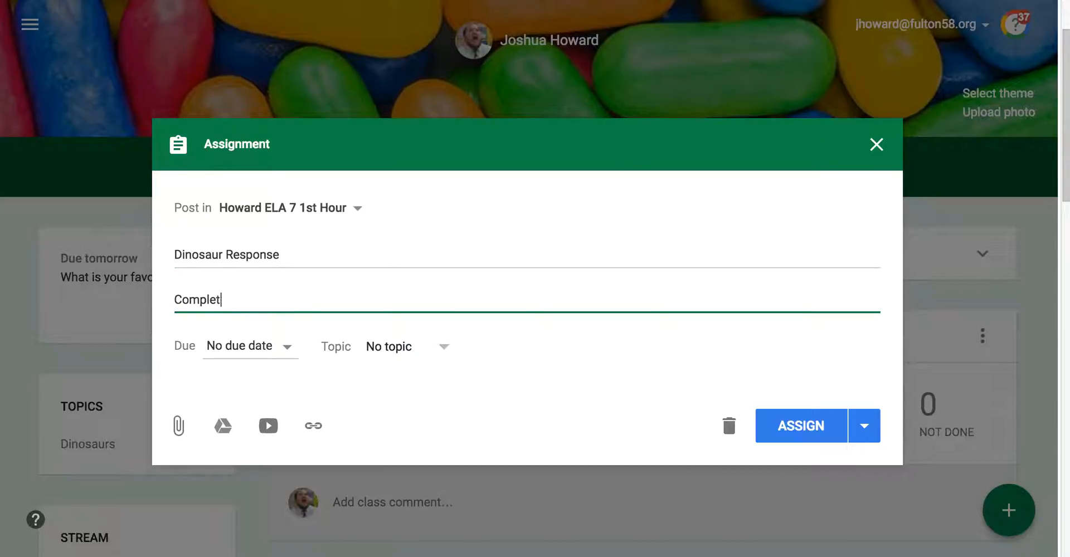
pyautogui.write('e the question')
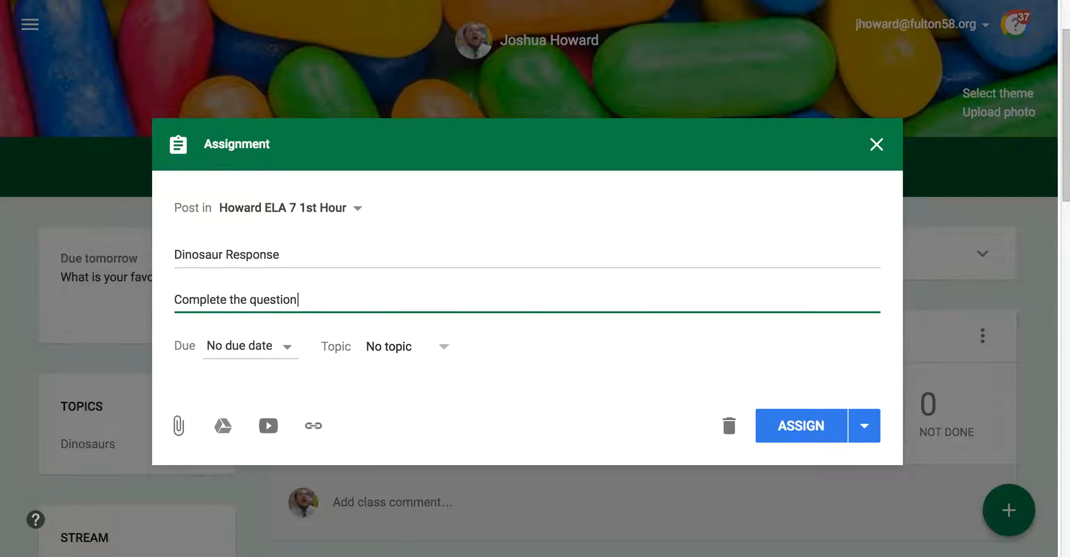
pyautogui.write(' based on the image')
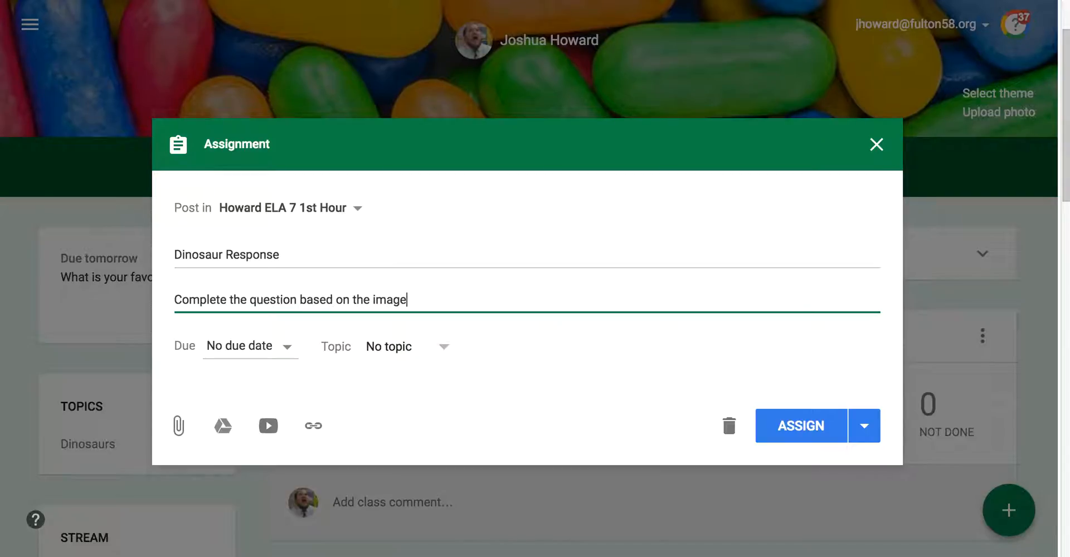
pyautogui.write(' (two sentence repons')
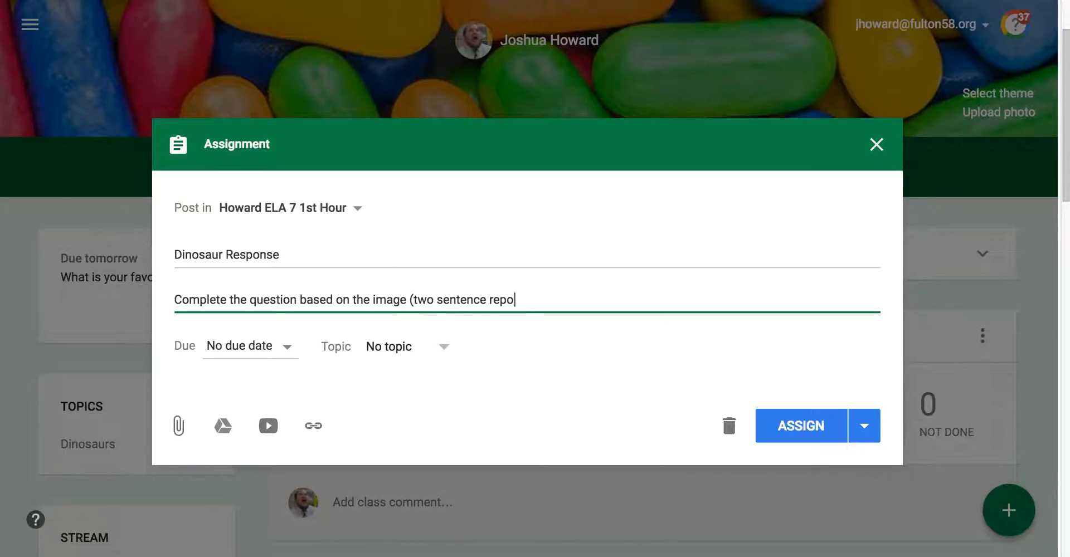
pyautogui.press('BackSpace')
pyautogui.press('BackSpace')
pyautogui.press('BackSpace')
pyautogui.press('BackSpace')
pyautogui.write('sponse)')
# Step: Set the due date to Aug 19 (tomorrow) at 2:00 PM
pyautogui.click(279, 357)
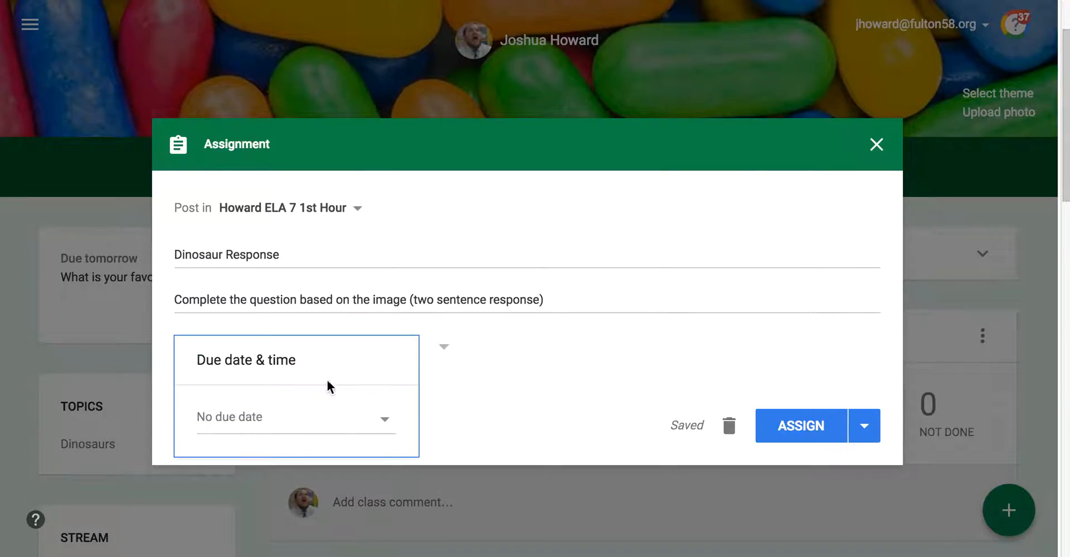
pyautogui.click(385, 426)
pyautogui.click(581, 406)
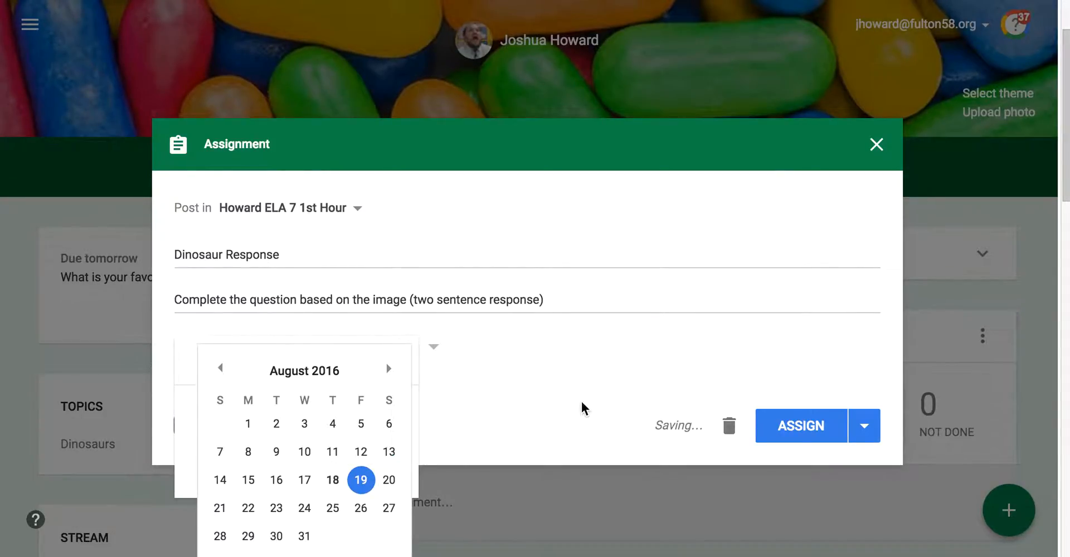
pyautogui.click(277, 350)
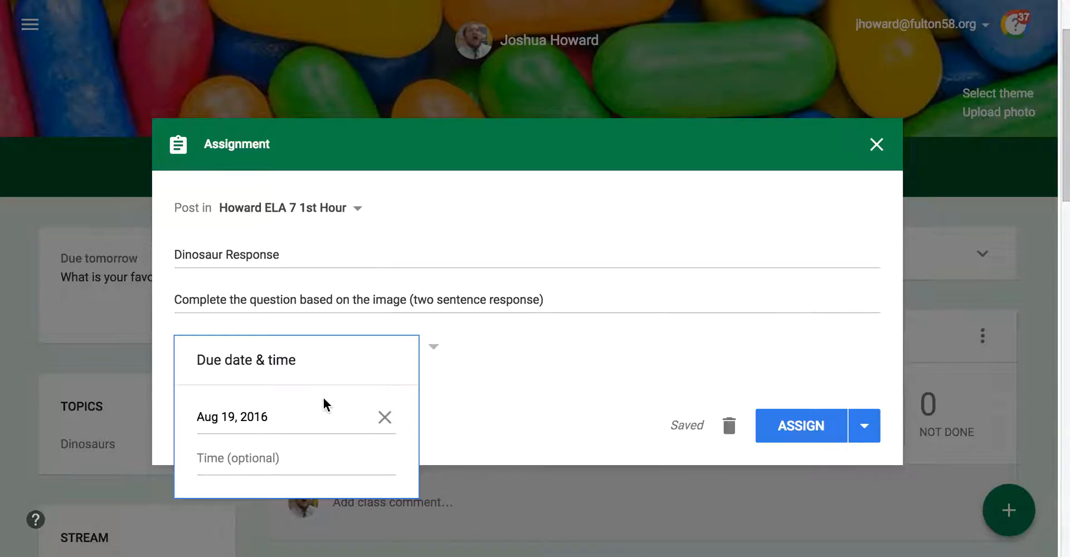
pyautogui.click(384, 423)
pyautogui.click(386, 429)
pyautogui.click(358, 477)
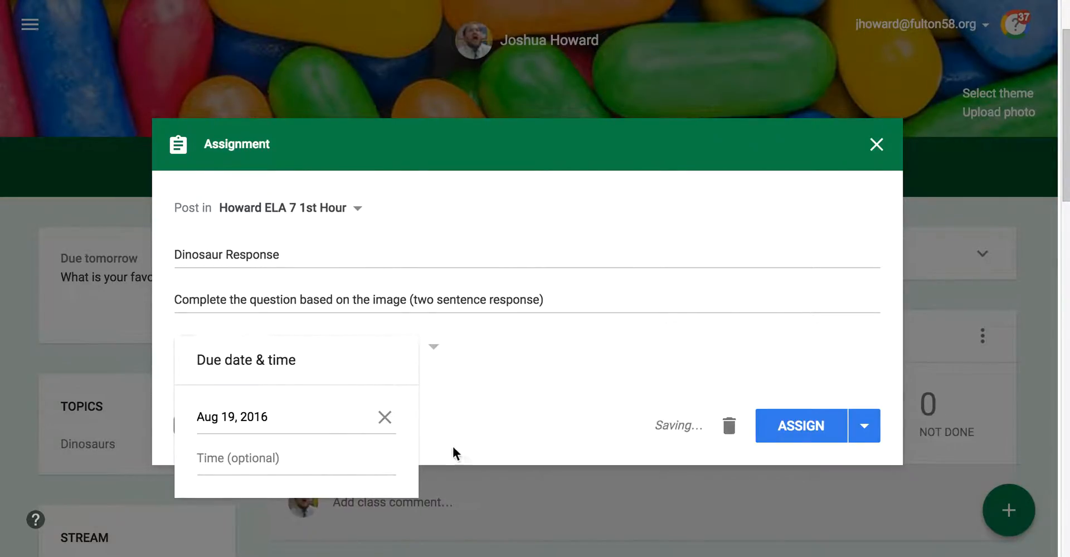
pyautogui.click(272, 468)
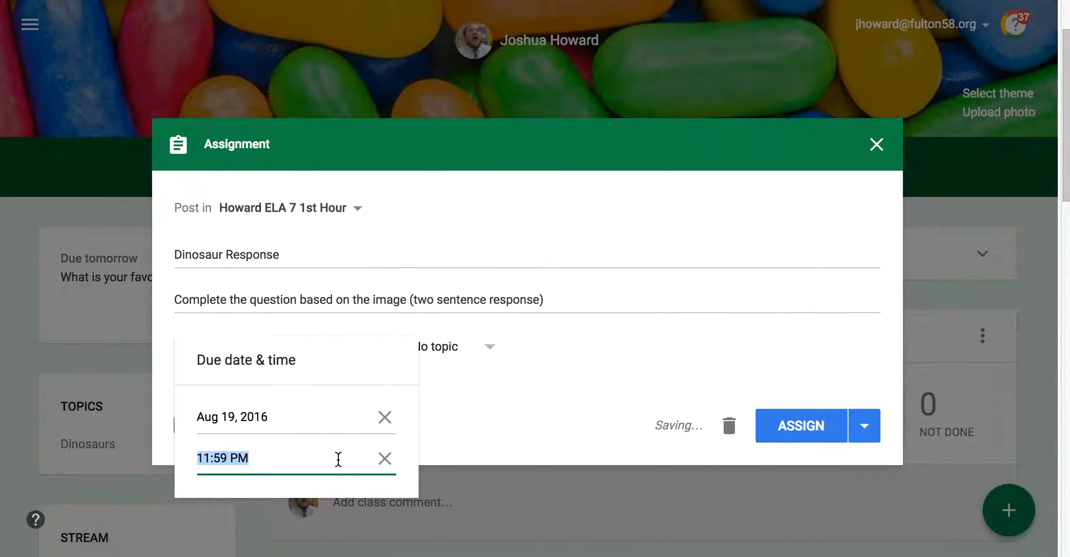
pyautogui.write('2:00')
pyautogui.click(492, 405)
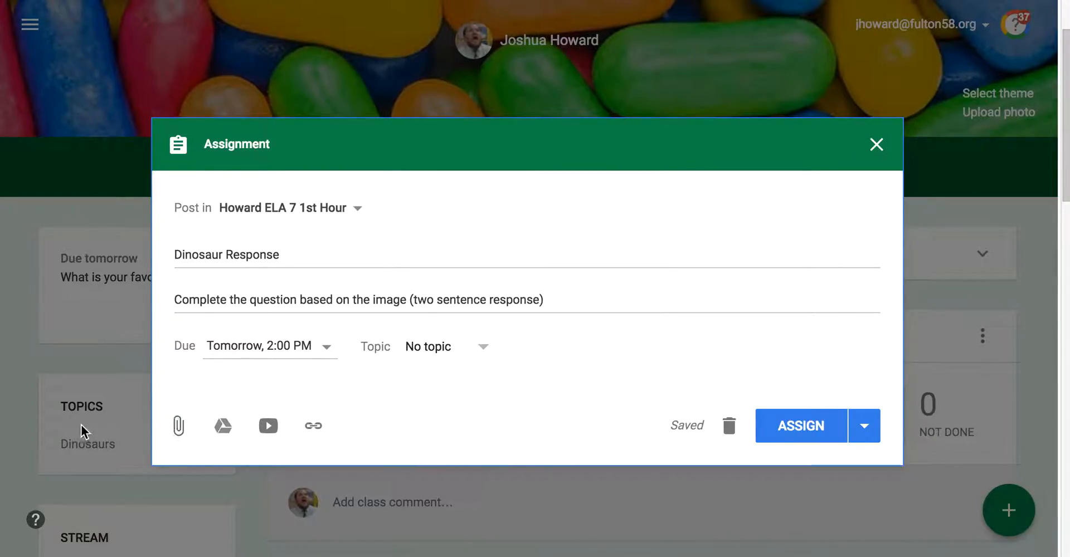
# Step: Choose Dinosaurs as the assignment's topic
pyautogui.click(478, 351)
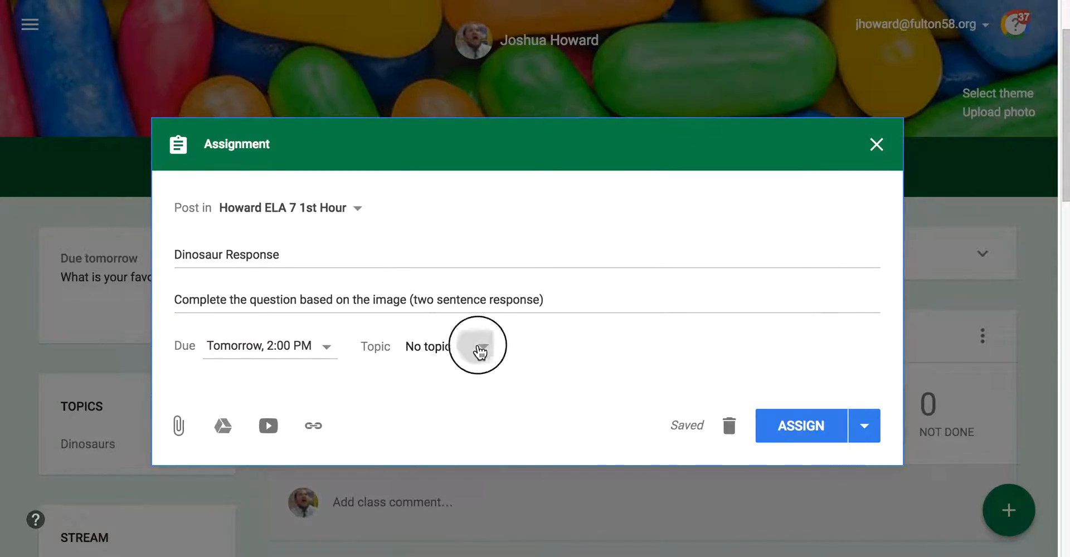
pyautogui.click(445, 430)
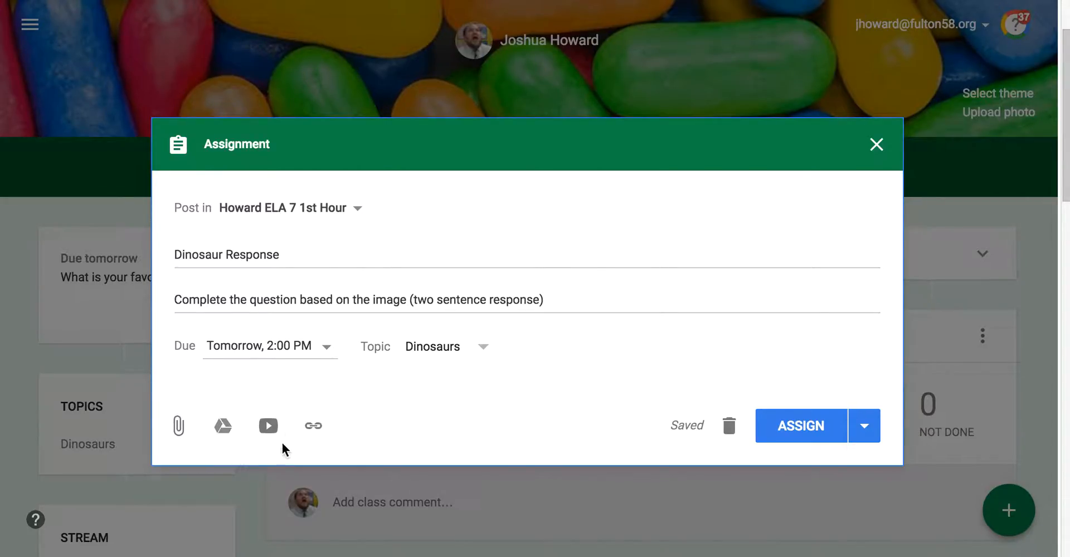
# Step: Attach the 'Dinosaur Response' Google Doc from Drive's Recent files
pyautogui.click(223, 427)
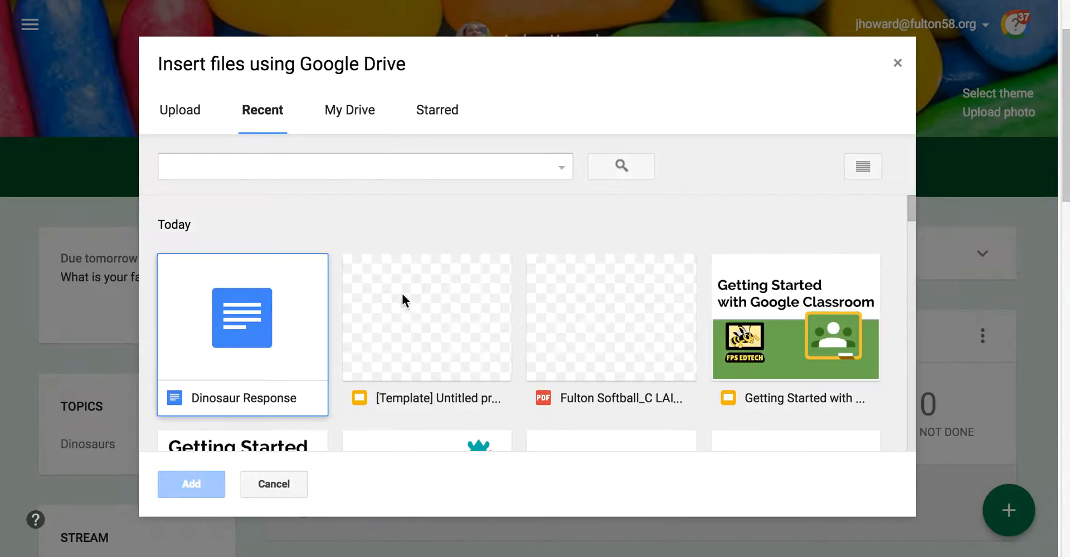
pyautogui.click(257, 318)
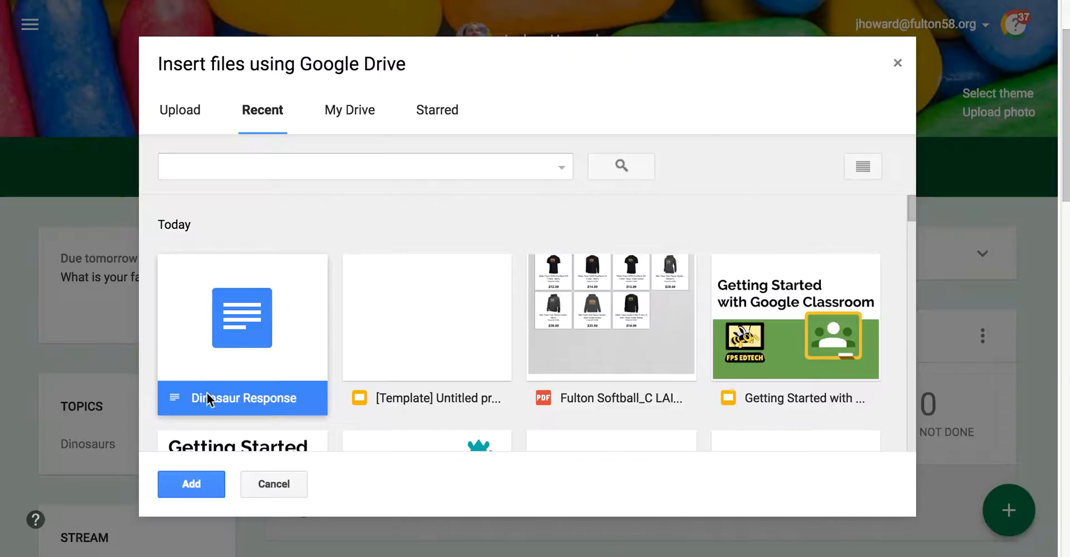
pyautogui.click(199, 482)
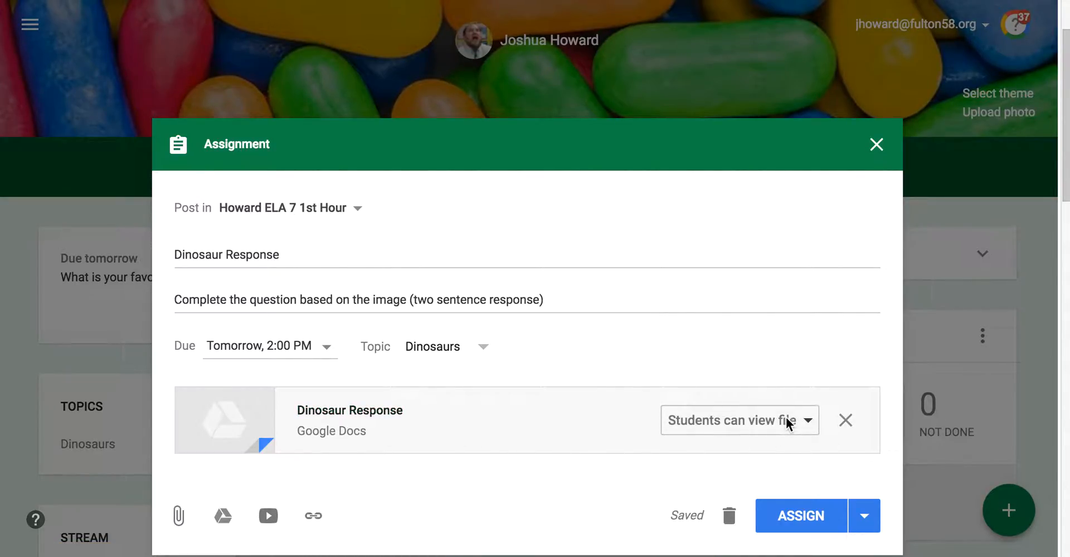
# Step: Change the attached Doc's access from view-only to Students can edit file
pyautogui.click(809, 423)
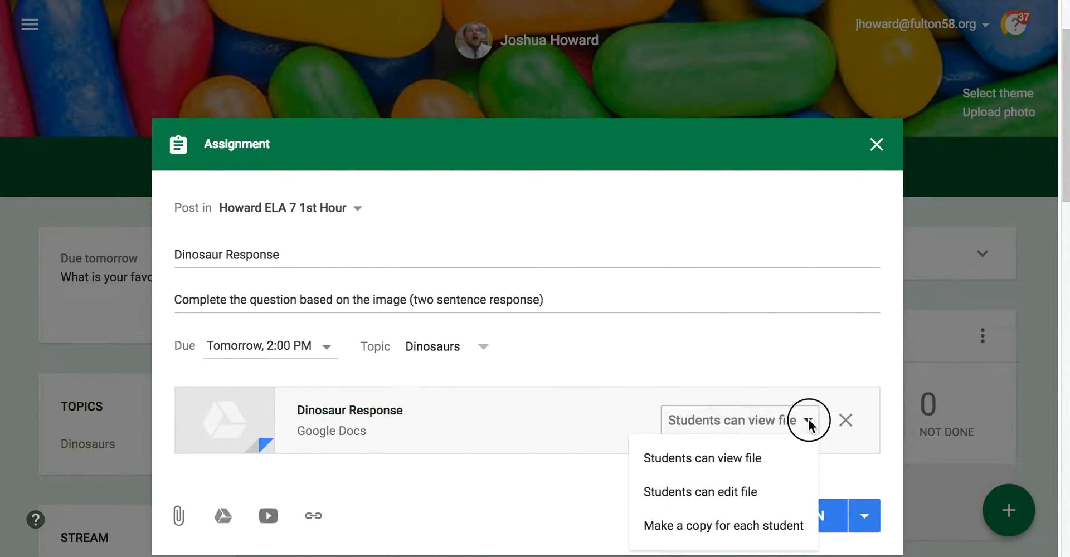
pyautogui.click(748, 460)
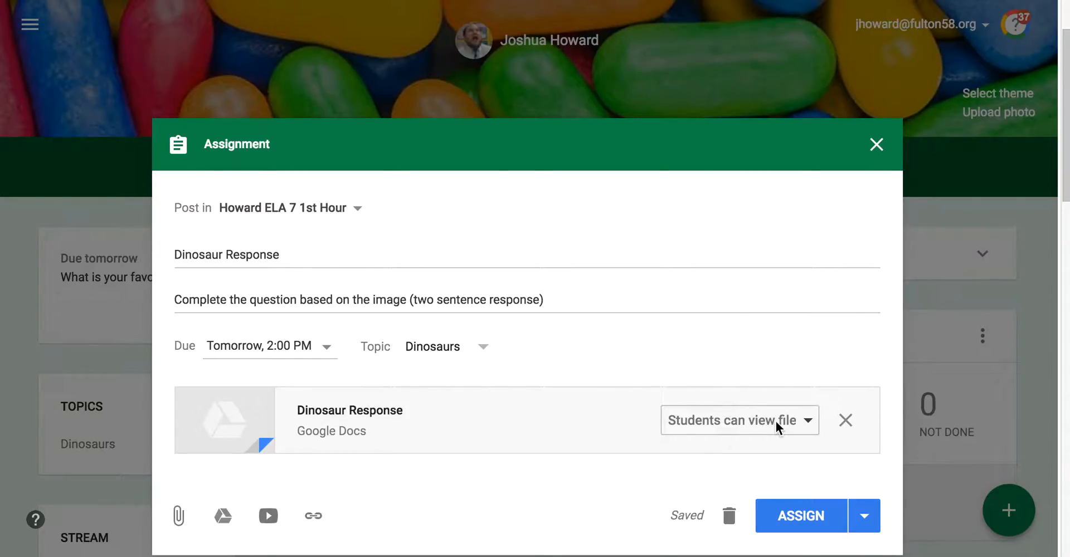
pyautogui.click(806, 421)
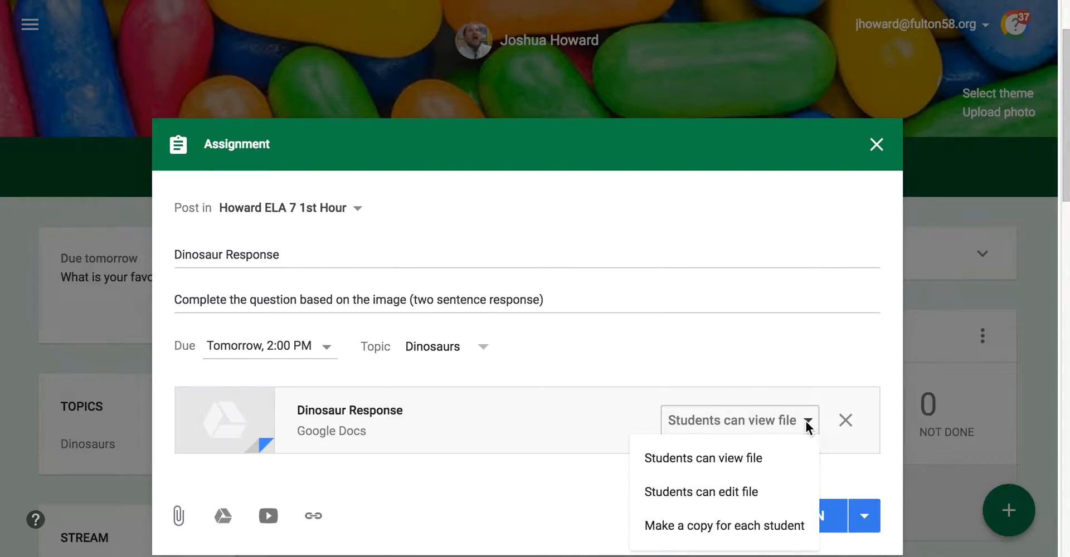
pyautogui.click(731, 491)
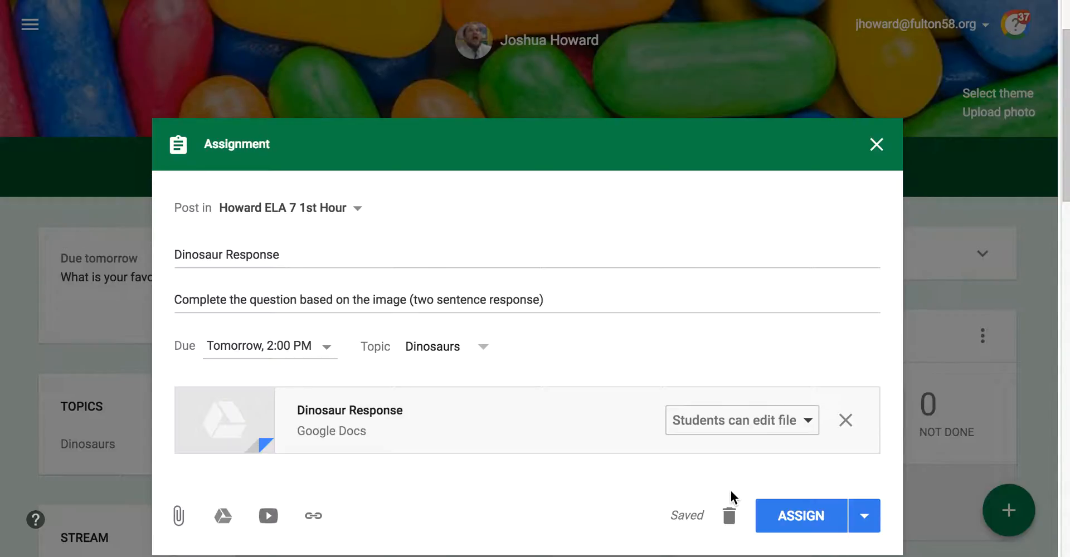
# Step: Switch the attached Doc's sharing to 'Make a copy for each student'
pyautogui.click(806, 419)
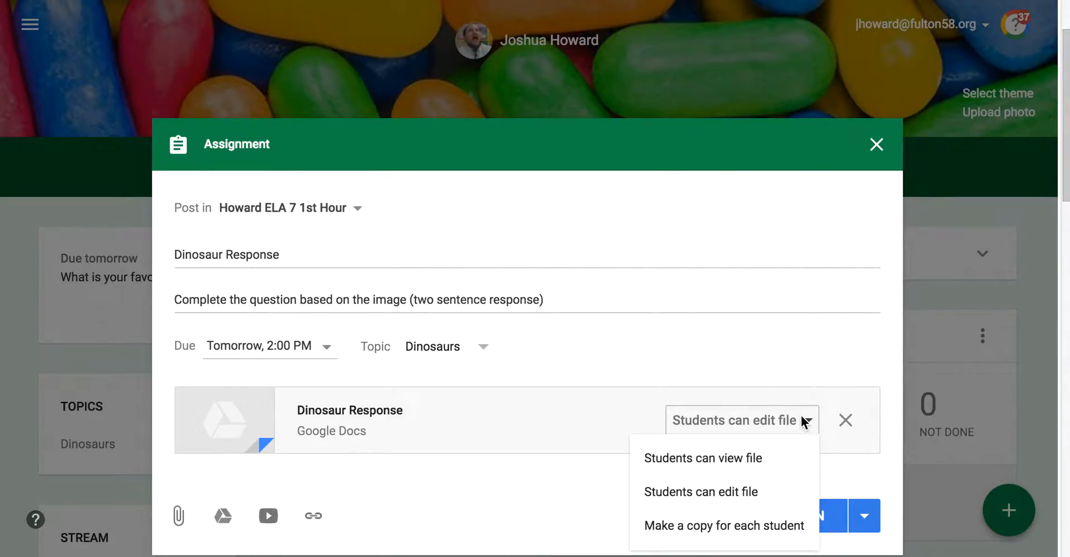
pyautogui.click(725, 524)
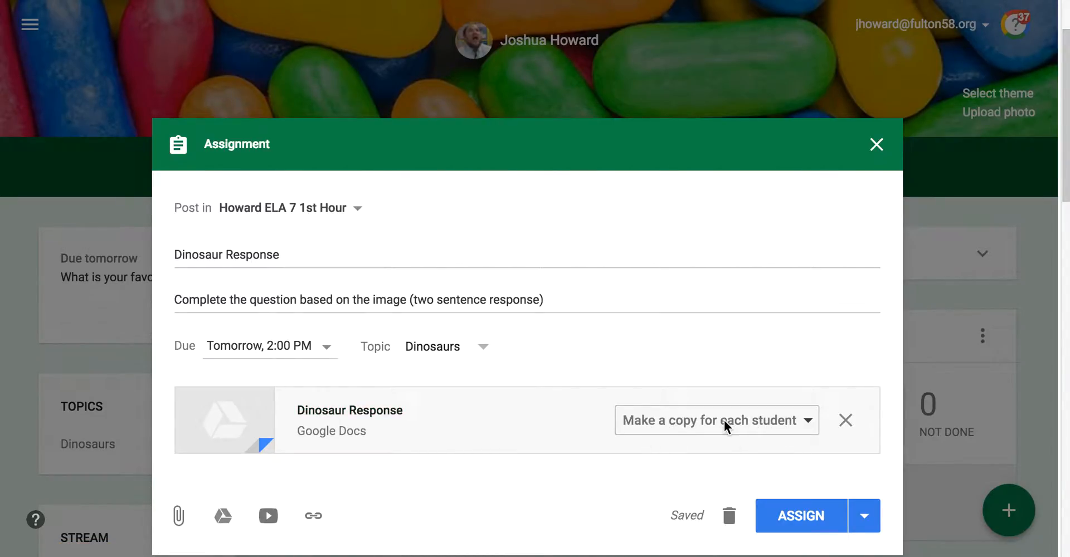
# Step: Post the Dinosaur Response assignment immediately with Assign
pyautogui.click(782, 519)
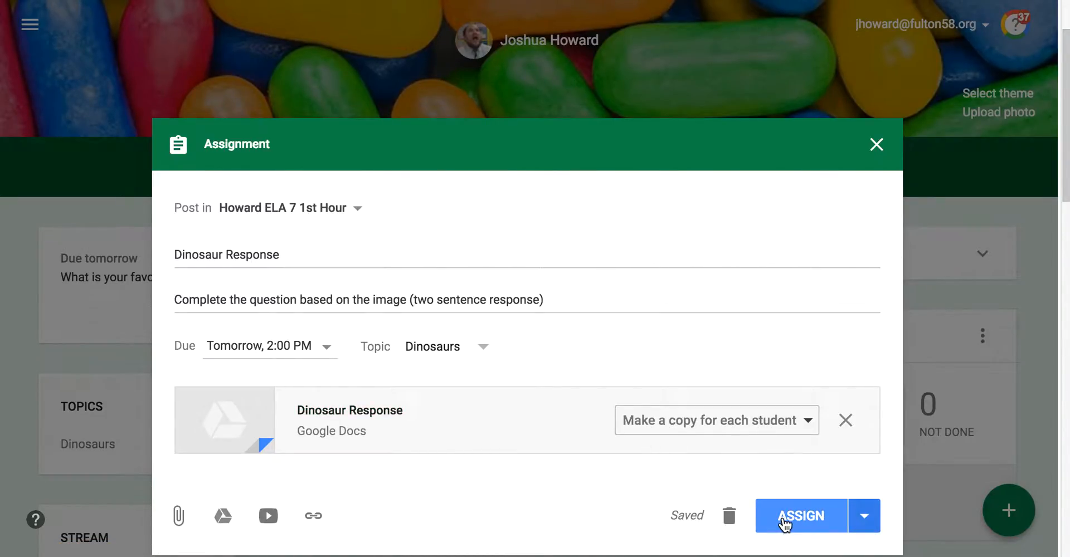
pyautogui.click(863, 520)
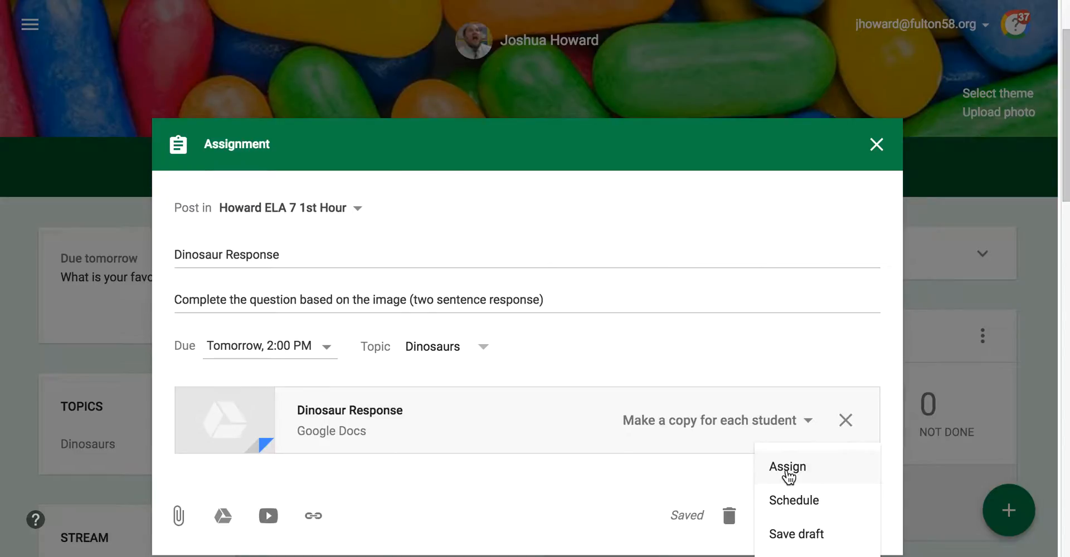
pyautogui.click(788, 472)
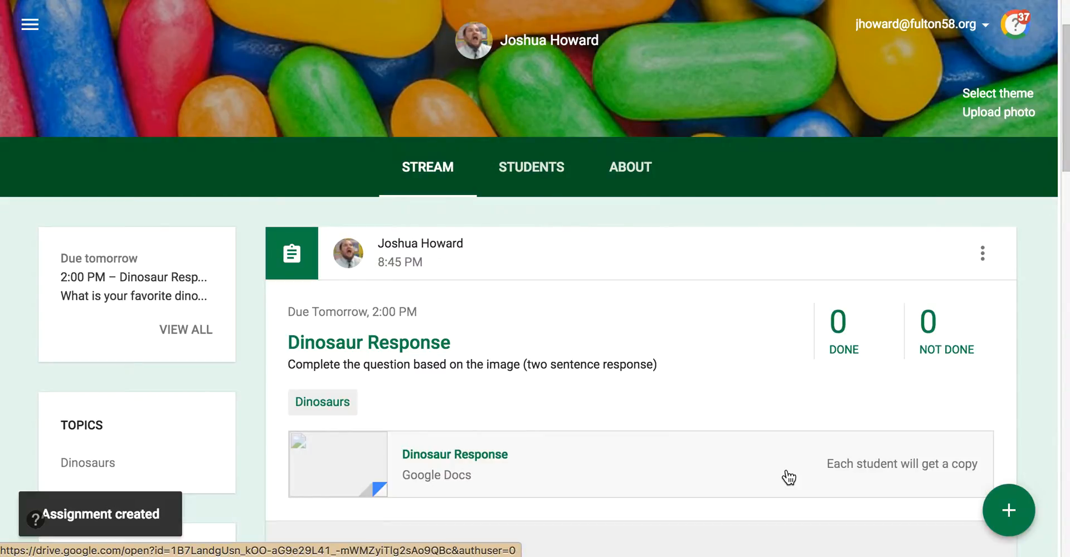
# Step: Scroll the stream to check the posted Dinosaur Response assignment
pyautogui.scroll(-1, 700, 378)
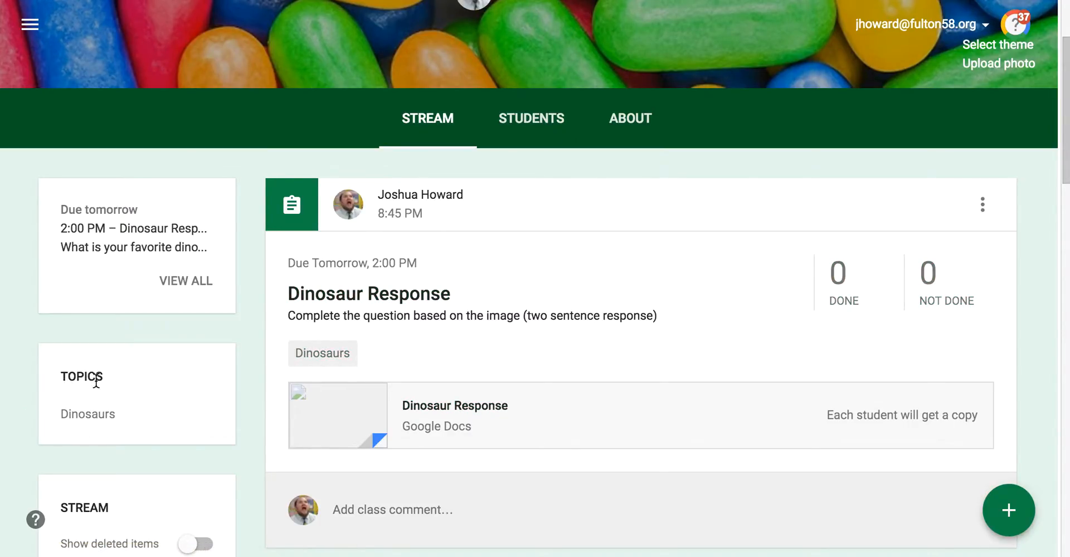
pyautogui.click(334, 356)
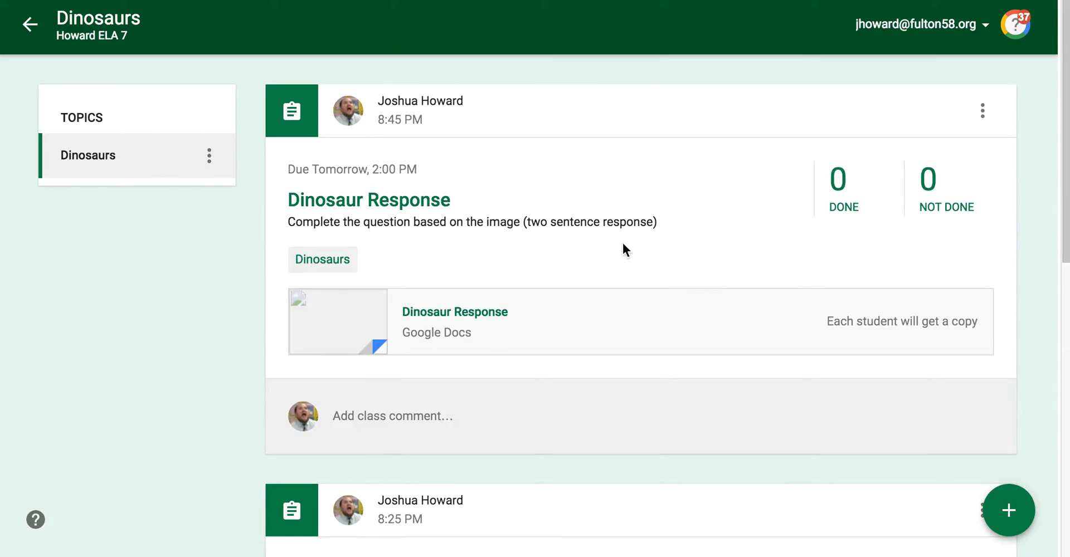
pyautogui.moveTo(1065, 148); pyautogui.dragTo(1009, 131)
pyautogui.moveTo(1059, 94); pyautogui.dragTo(1065, 58)
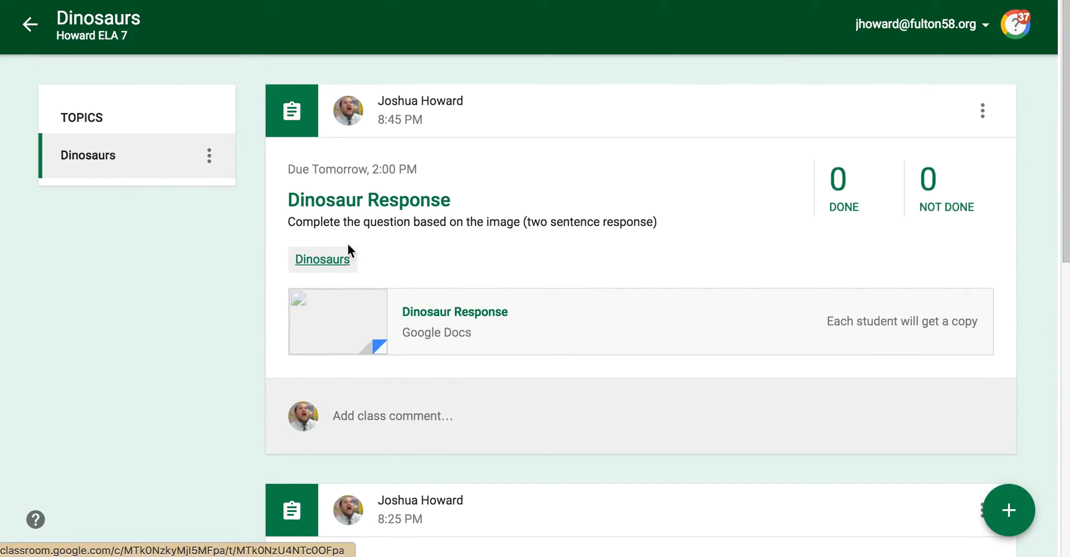
pyautogui.click(31, 26)
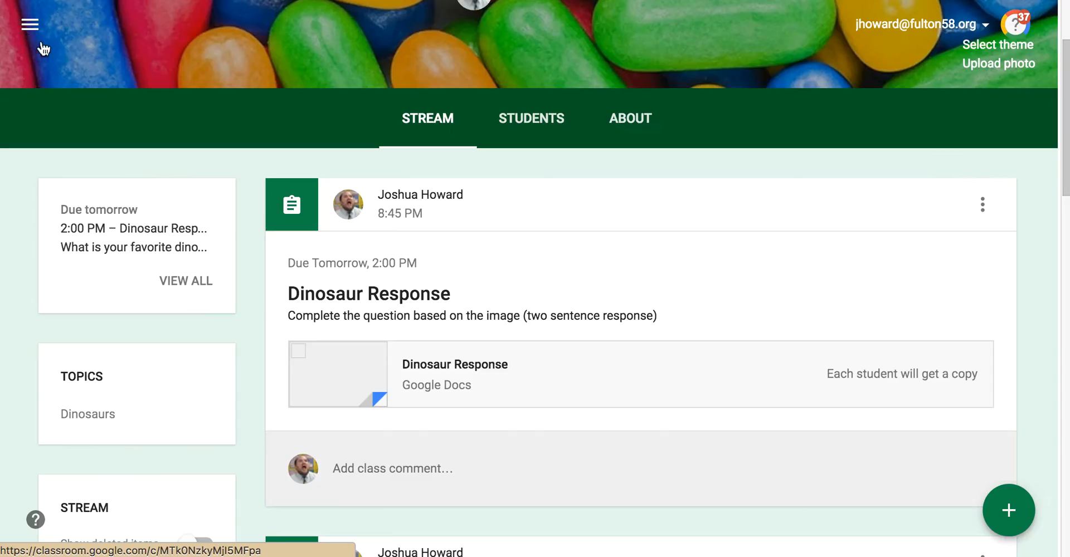
pyautogui.scroll(-10, 1051, 231)
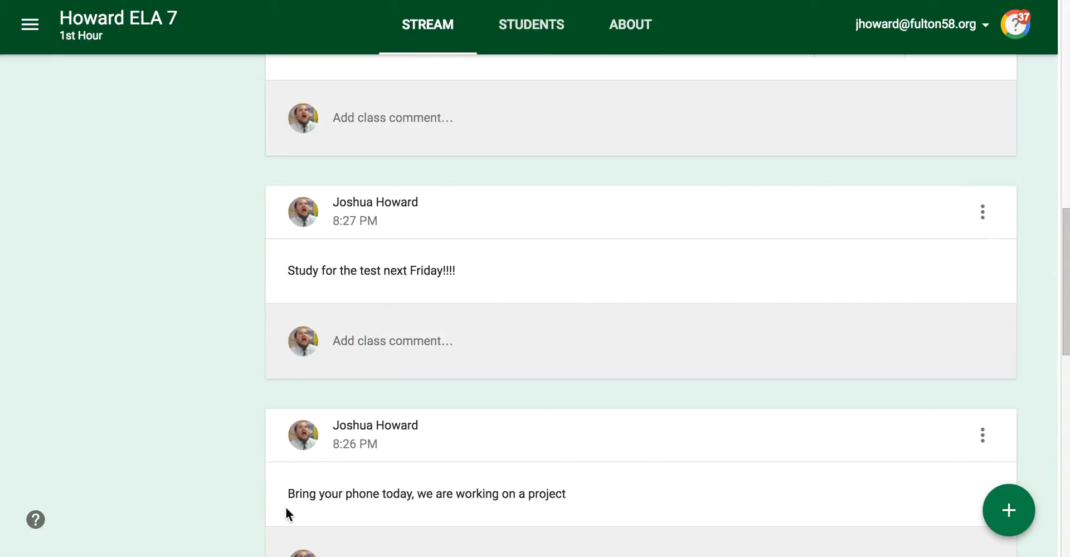
pyautogui.moveTo(294, 494); pyautogui.dragTo(606, 492)
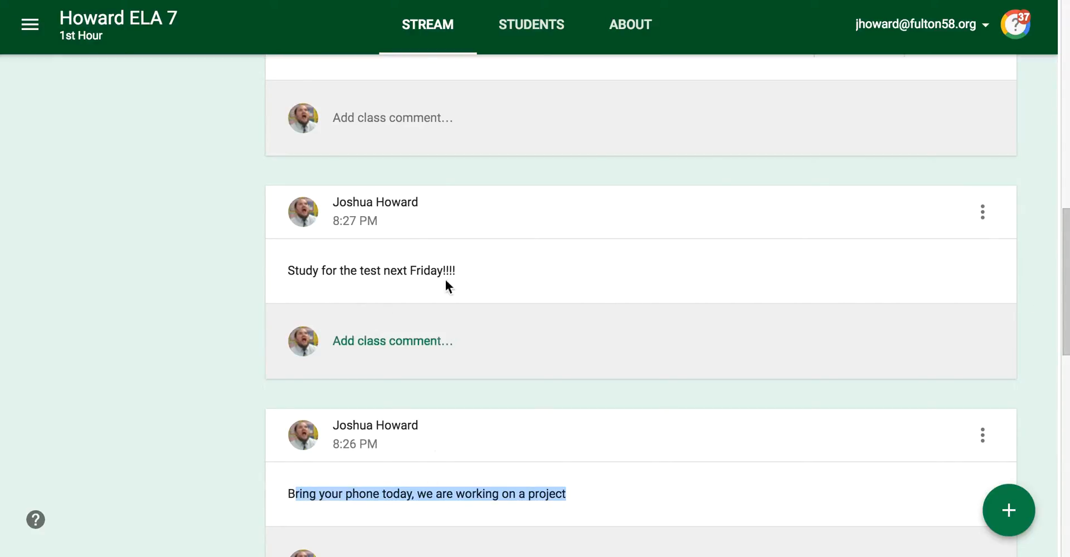
pyautogui.moveTo(1056, 276); pyautogui.dragTo(1062, 102)
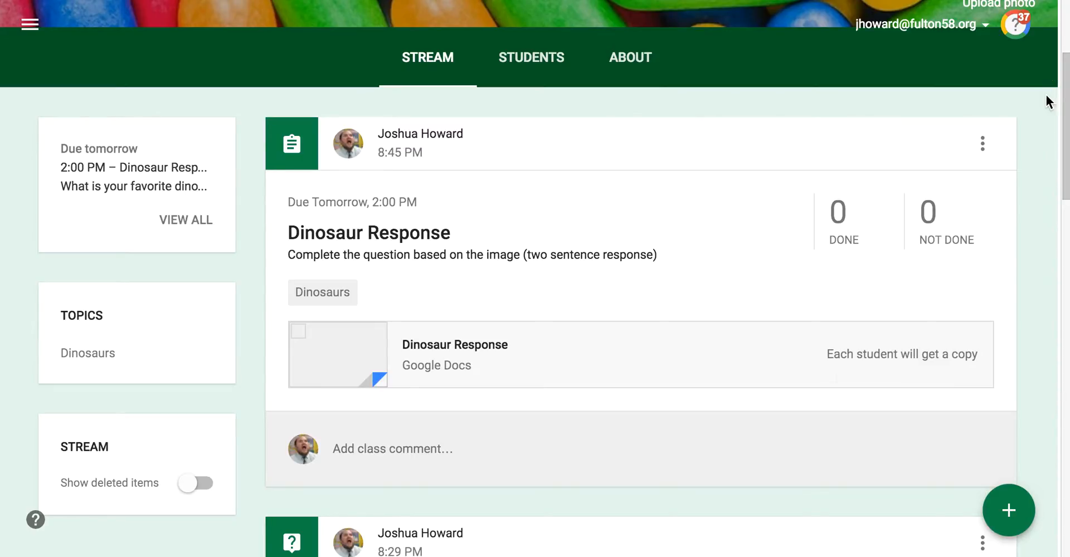
# Step: Start reusing a post and view the archived ELA 7 class's posts
pyautogui.click(1009, 510)
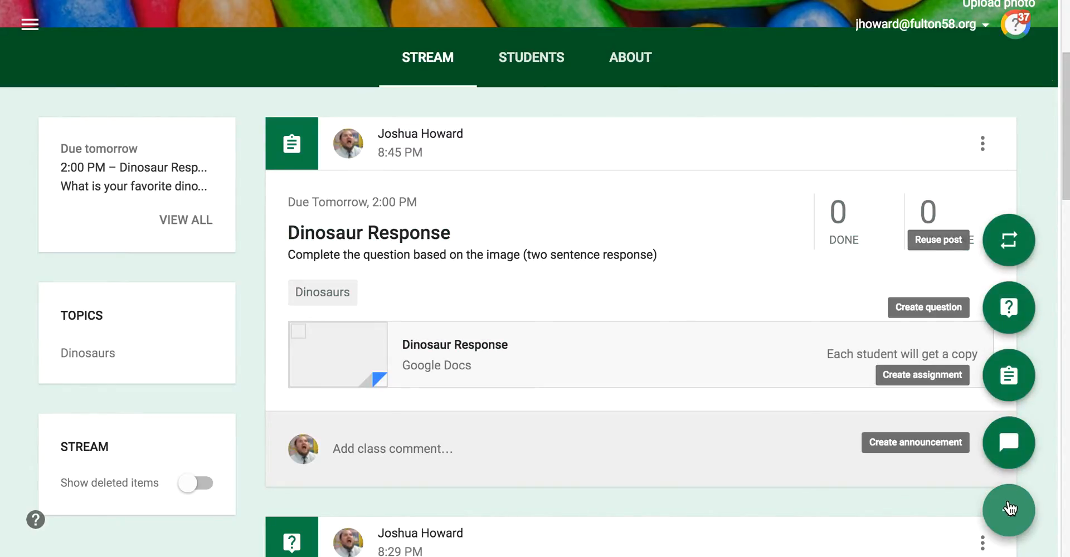
pyautogui.click(1009, 245)
pyautogui.press('Escape')
pyautogui.moveTo(1025, 534)
pyautogui.click(1009, 242)
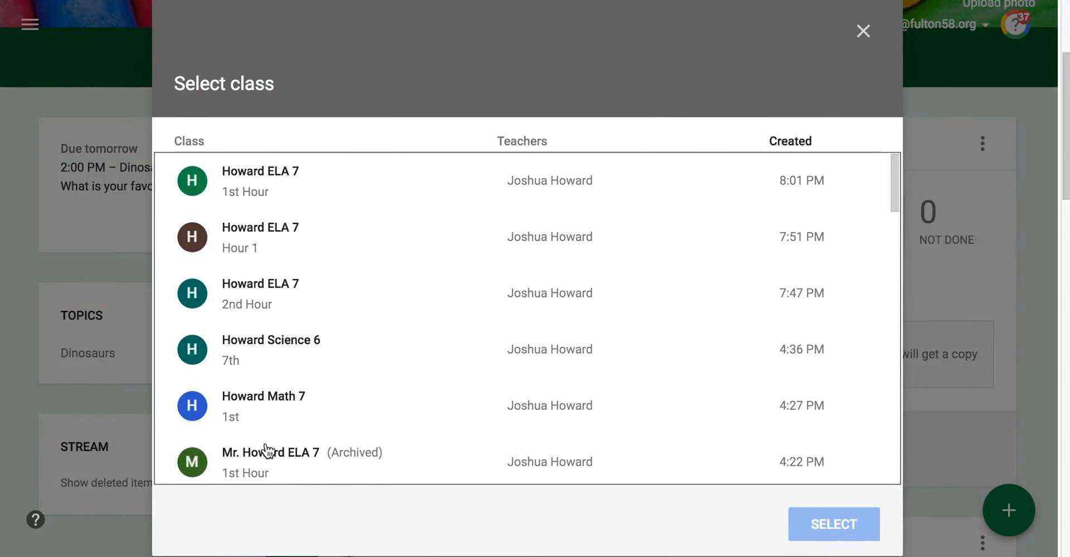
pyautogui.click(283, 452)
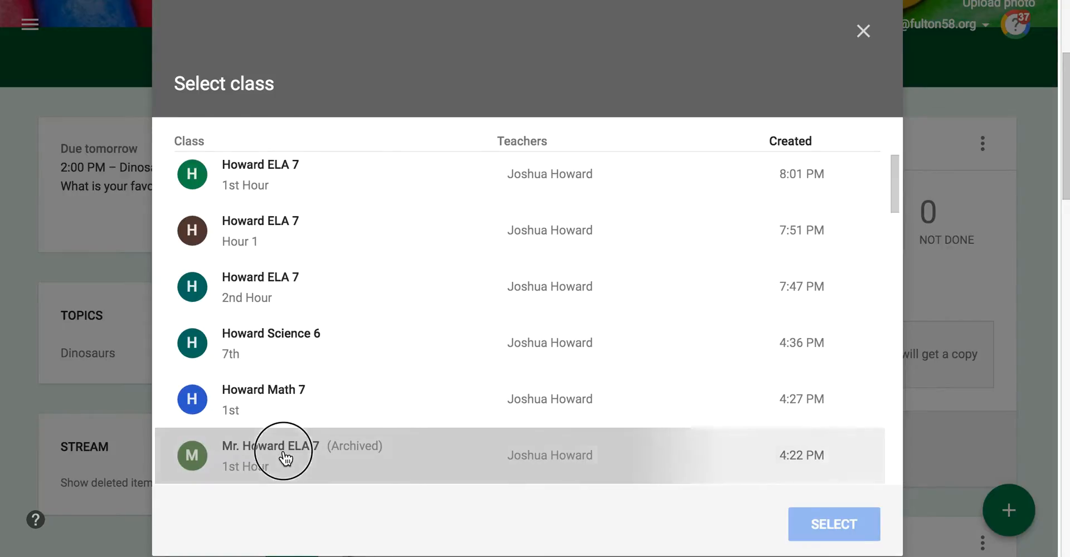
pyautogui.click(867, 526)
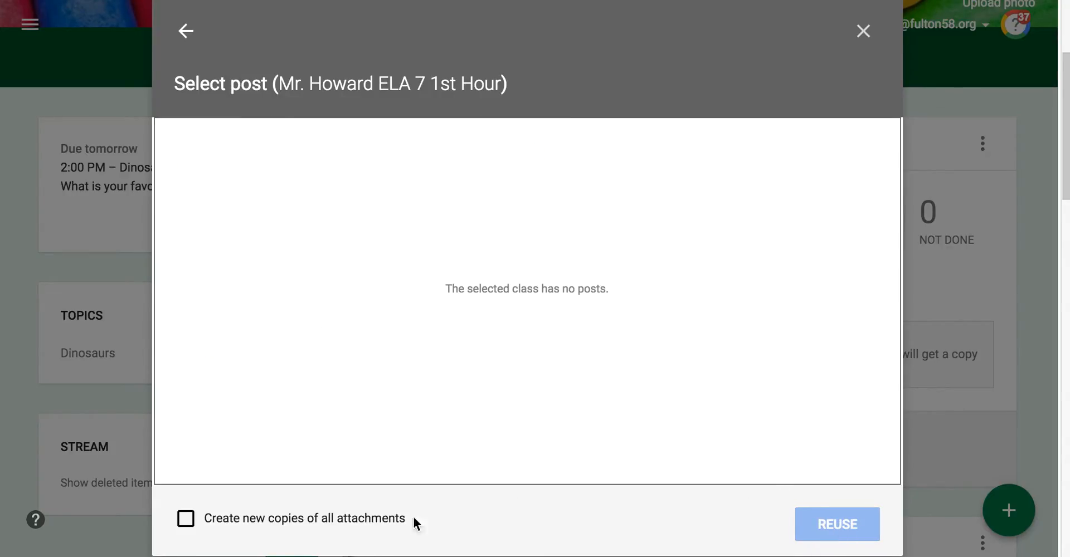
# Step: Pick Innovating ELA as the source class instead and list its posts
pyautogui.click(188, 32)
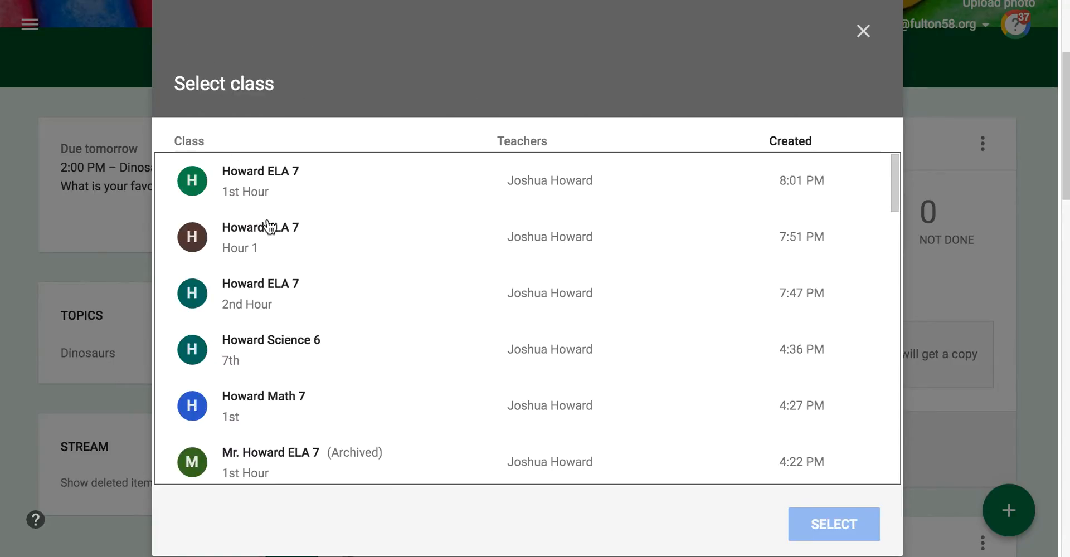
pyautogui.click(270, 233)
pyautogui.click(265, 293)
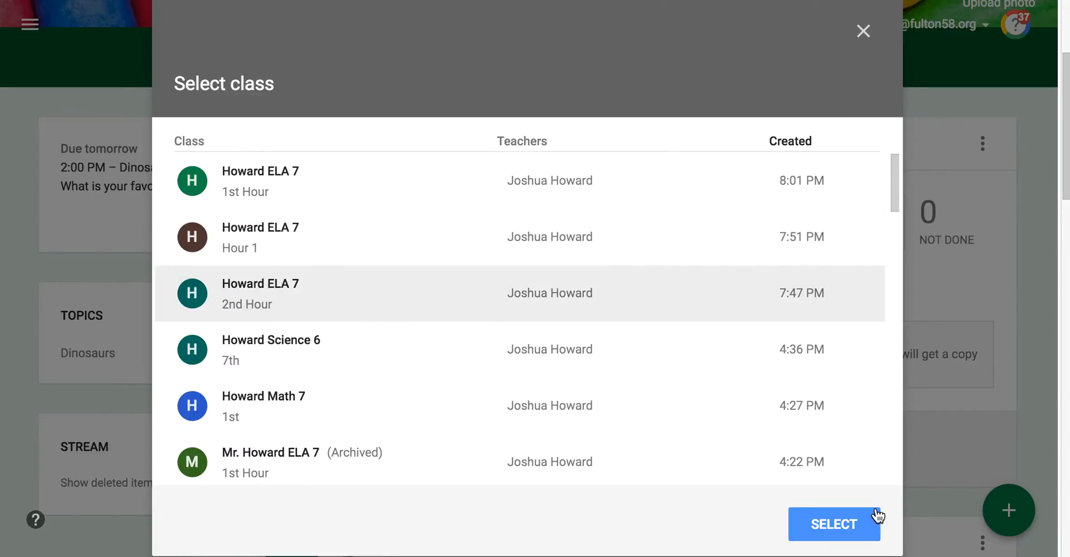
pyautogui.scroll(-5, 377, 387)
pyautogui.click(304, 305)
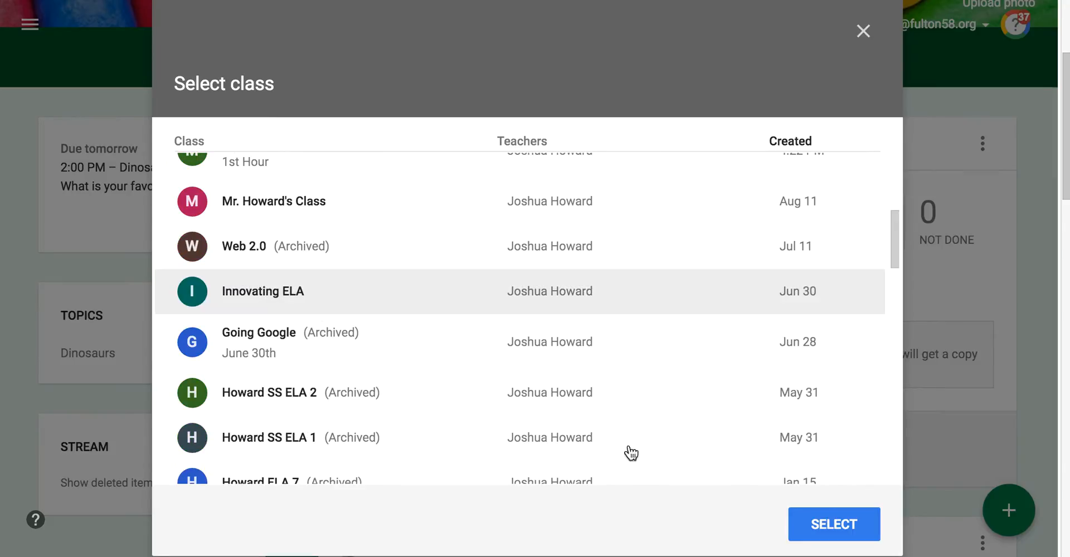
pyautogui.click(843, 527)
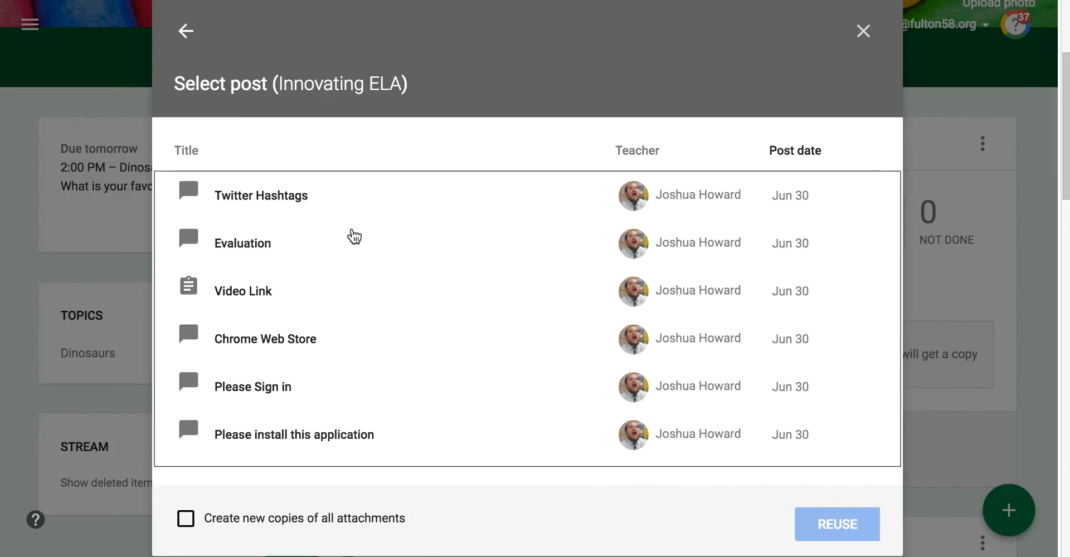
# Step: Reuse the Twitter Hashtags announcement with its screenshot and post it to Howard ELA 7 1st Hour
pyautogui.click(262, 201)
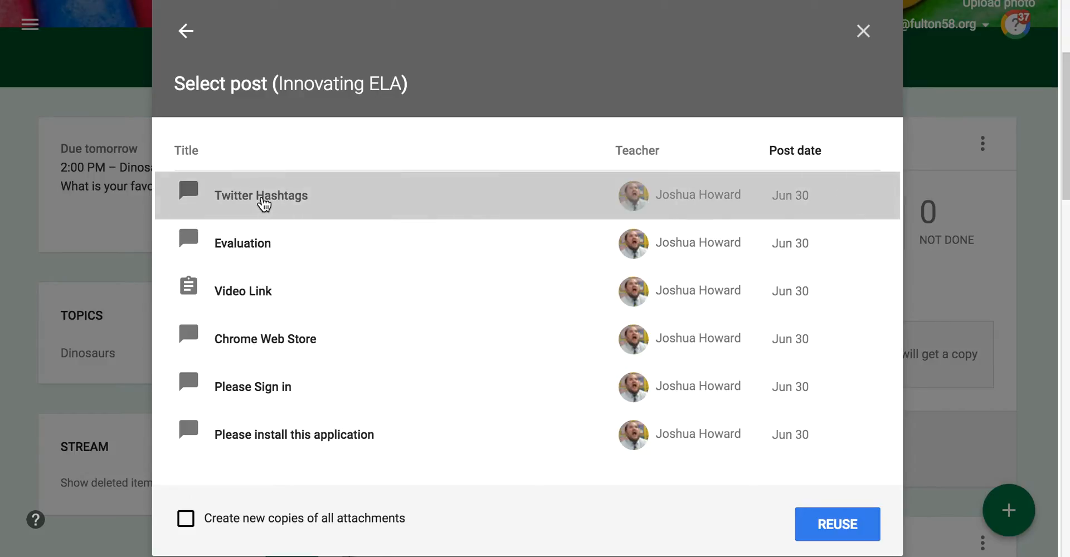
pyautogui.click(827, 532)
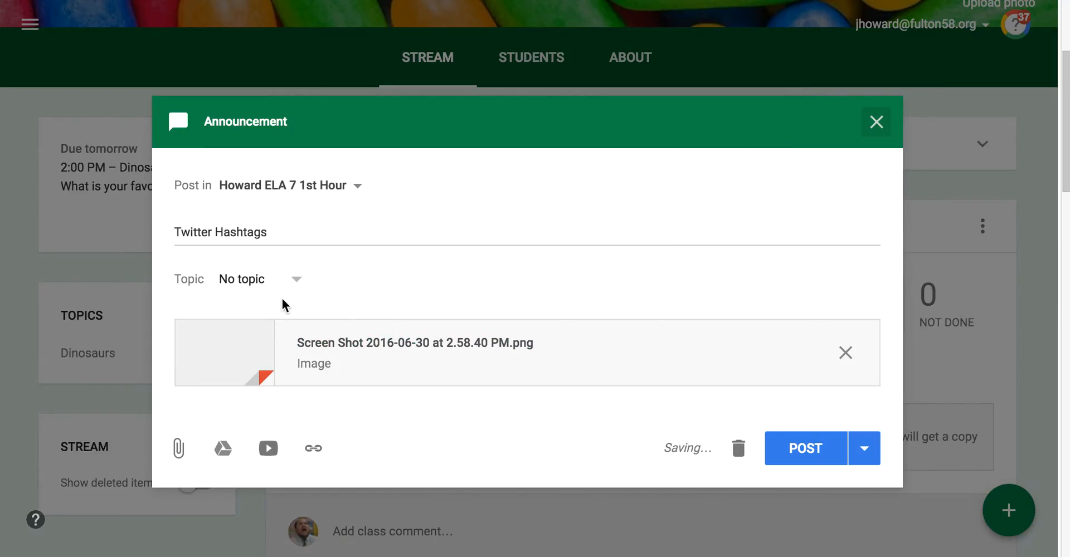
pyautogui.click(777, 459)
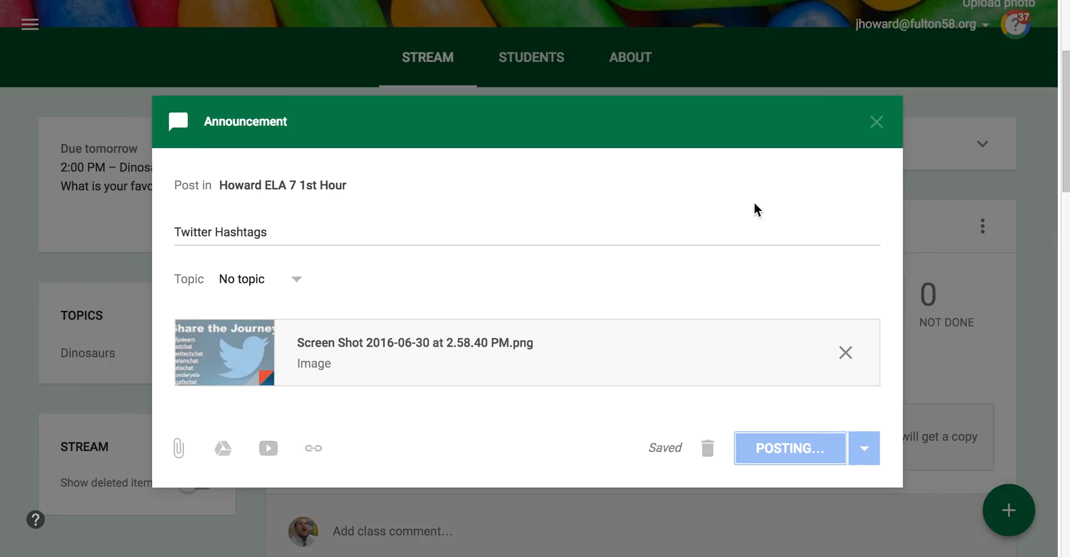